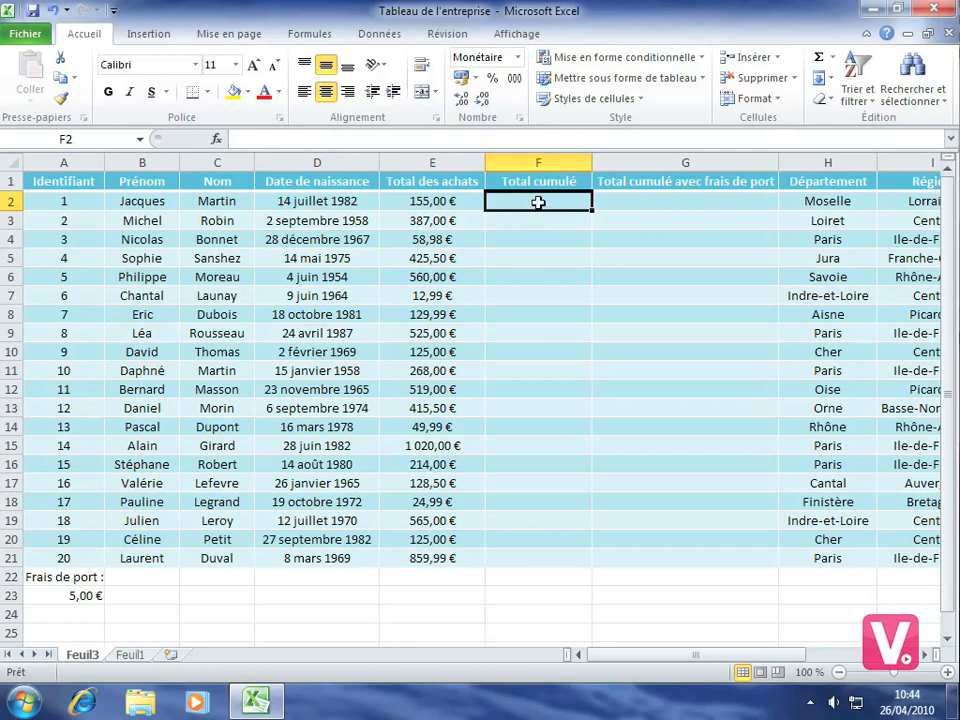
# - Enter the formula =E2 in cell F2 to start the Total cumulé column
pyautogui.write('=')
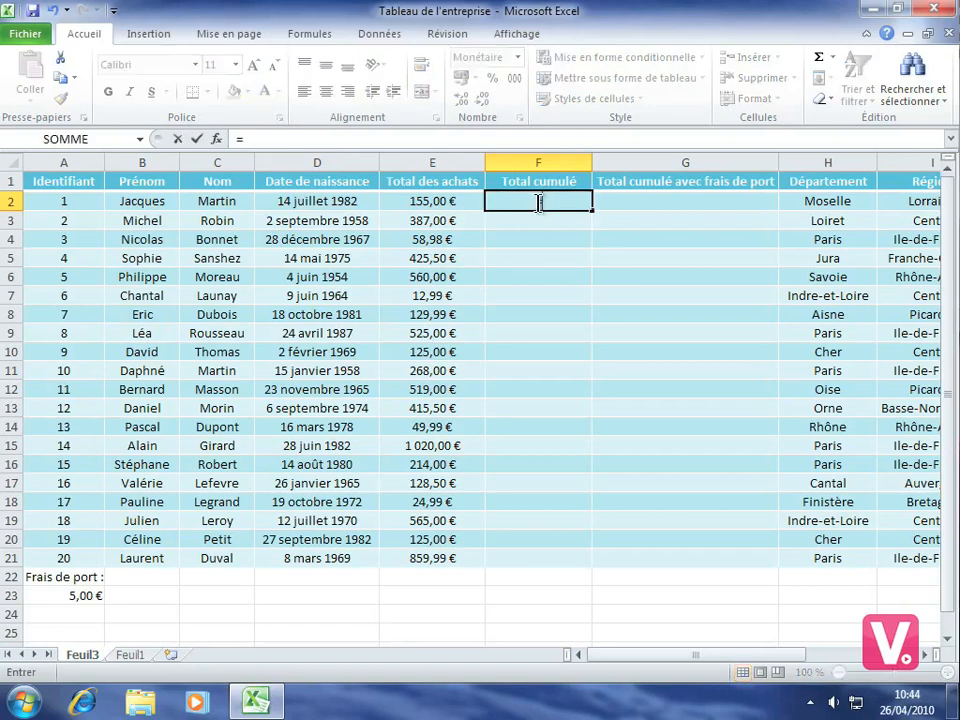
pyautogui.click(421, 203)
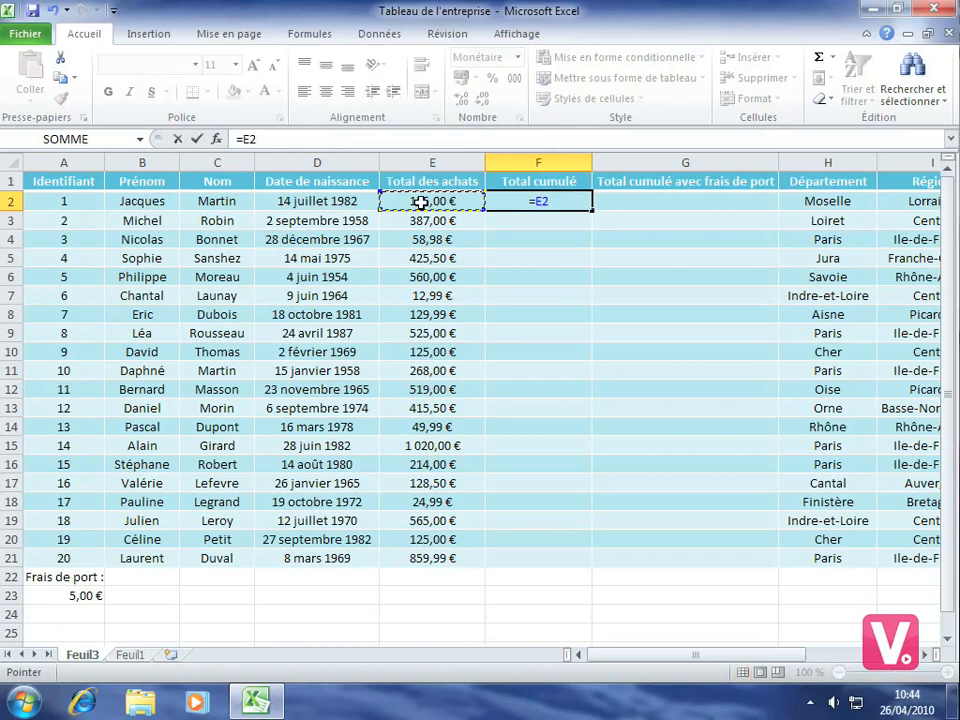
pyautogui.press('Return')
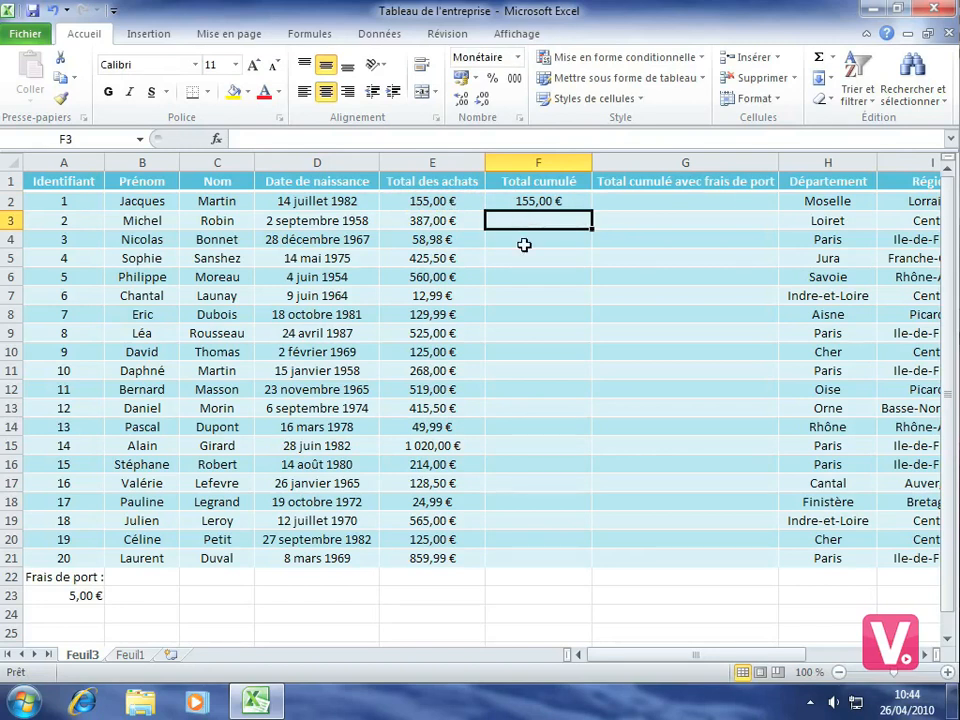
# - Enter the formula =F2+E3 in cell F3 to add the second purchase to the running total
pyautogui.write('=')
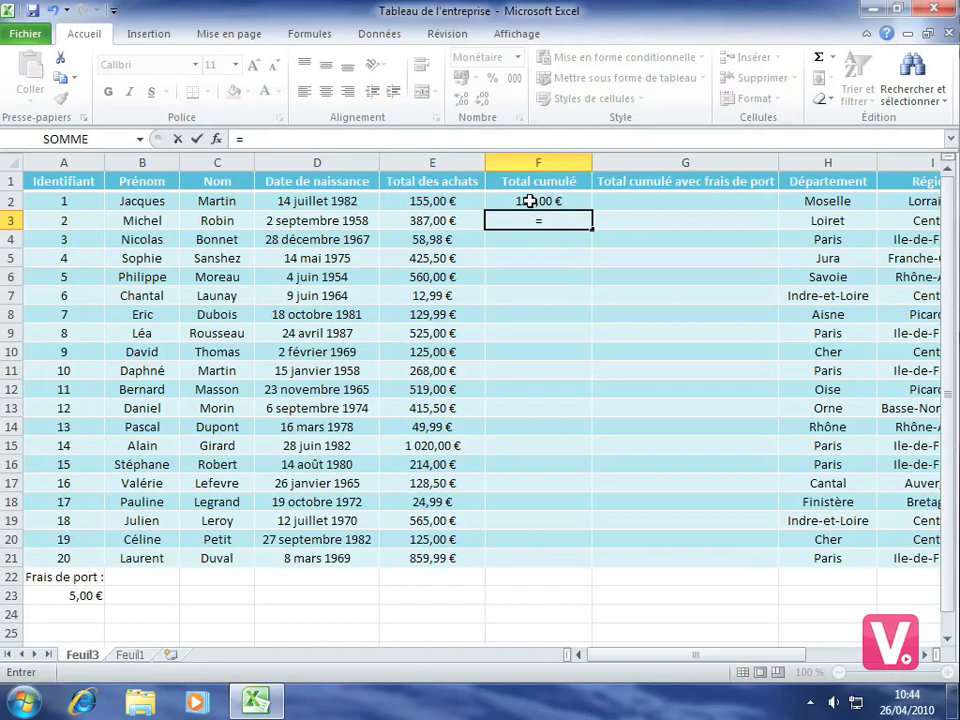
pyautogui.click(529, 201)
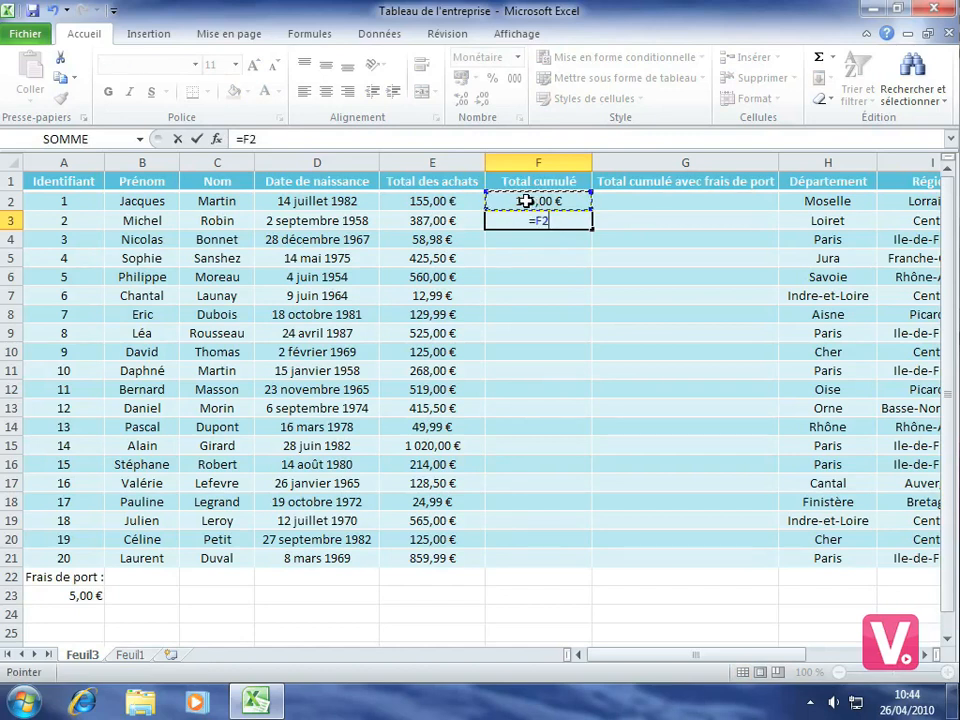
pyautogui.write('+')
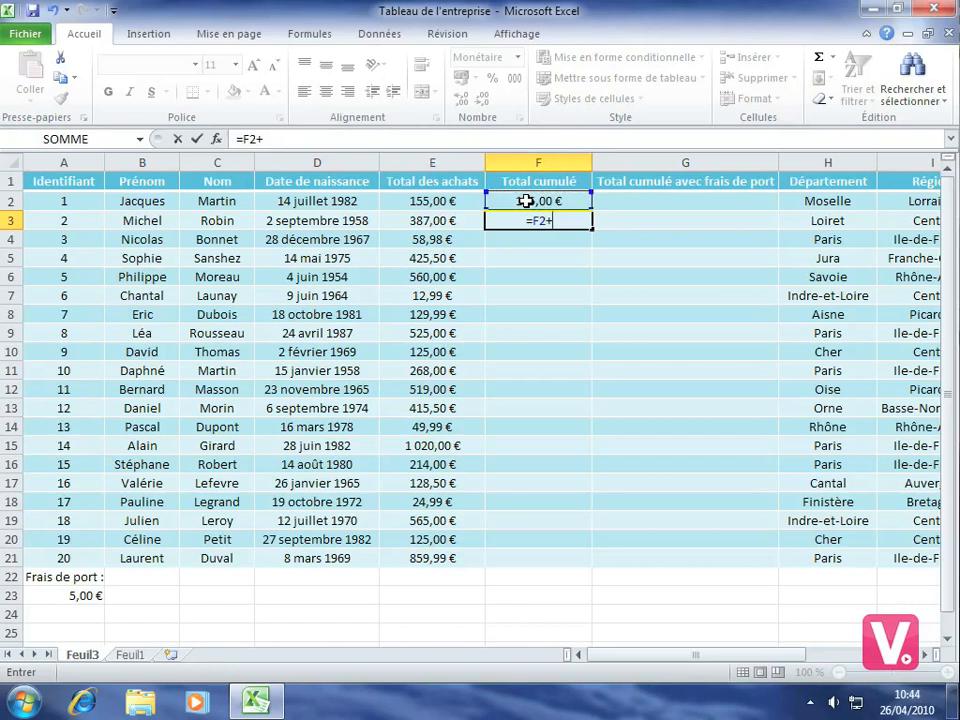
pyautogui.click(438, 223)
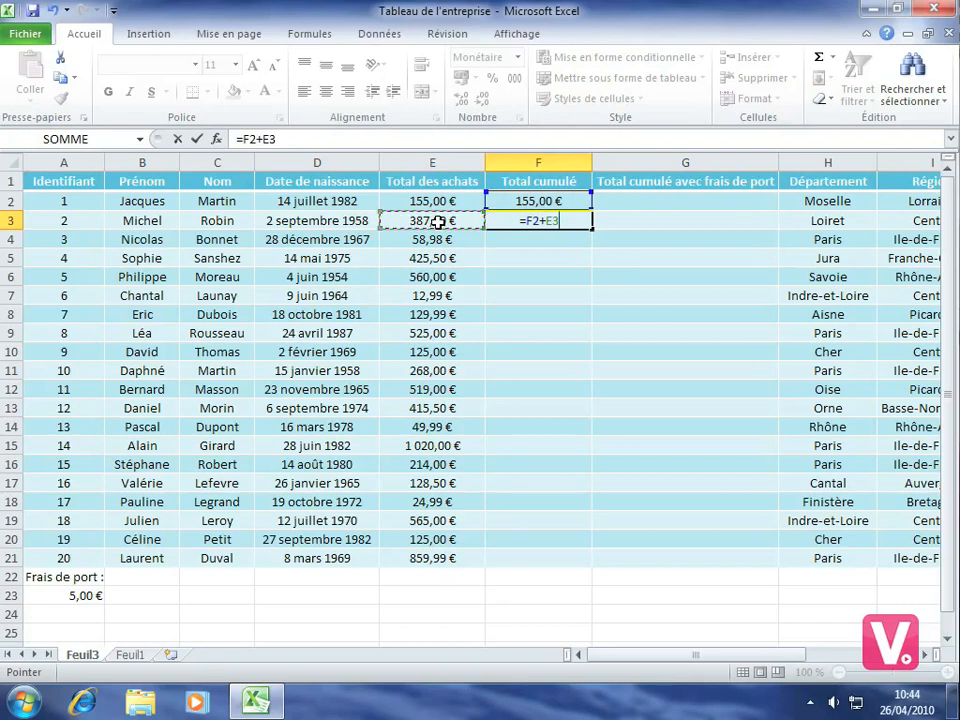
pyautogui.press('Return')
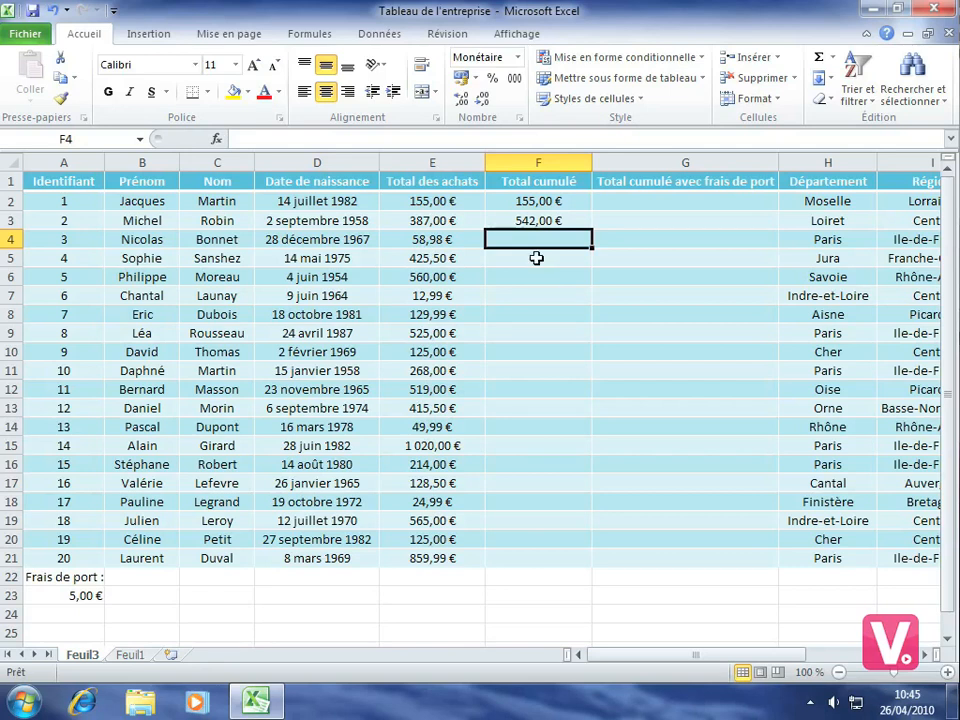
# - Fill the running-total formula from F3 down to F21 and check the copied formula in F14
pyautogui.click(527, 221)
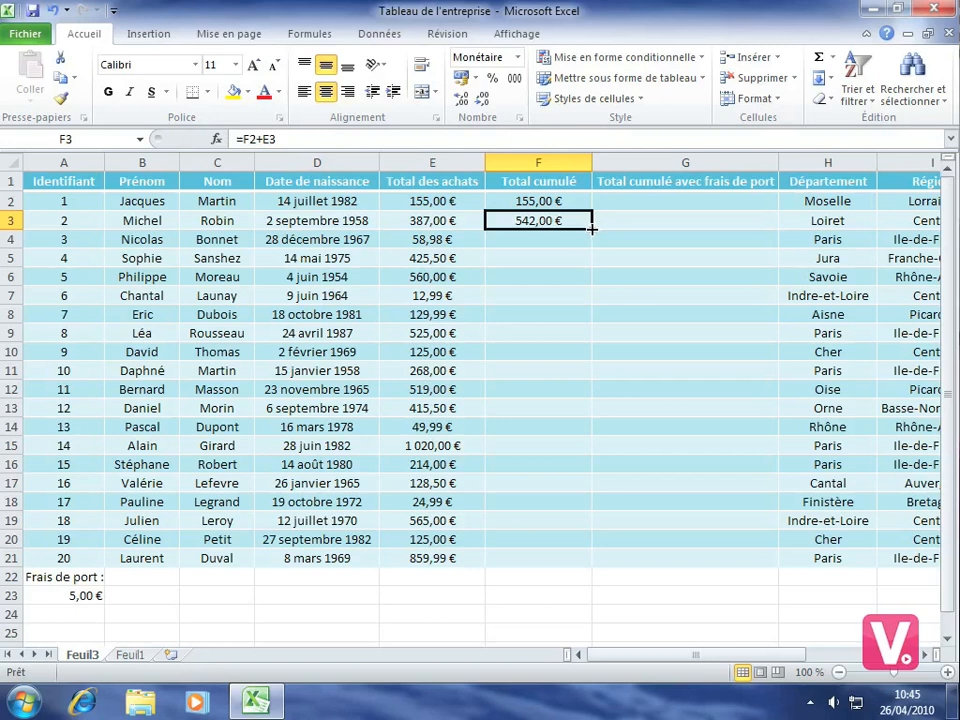
pyautogui.moveTo(591, 229); pyautogui.dragTo(591, 229)
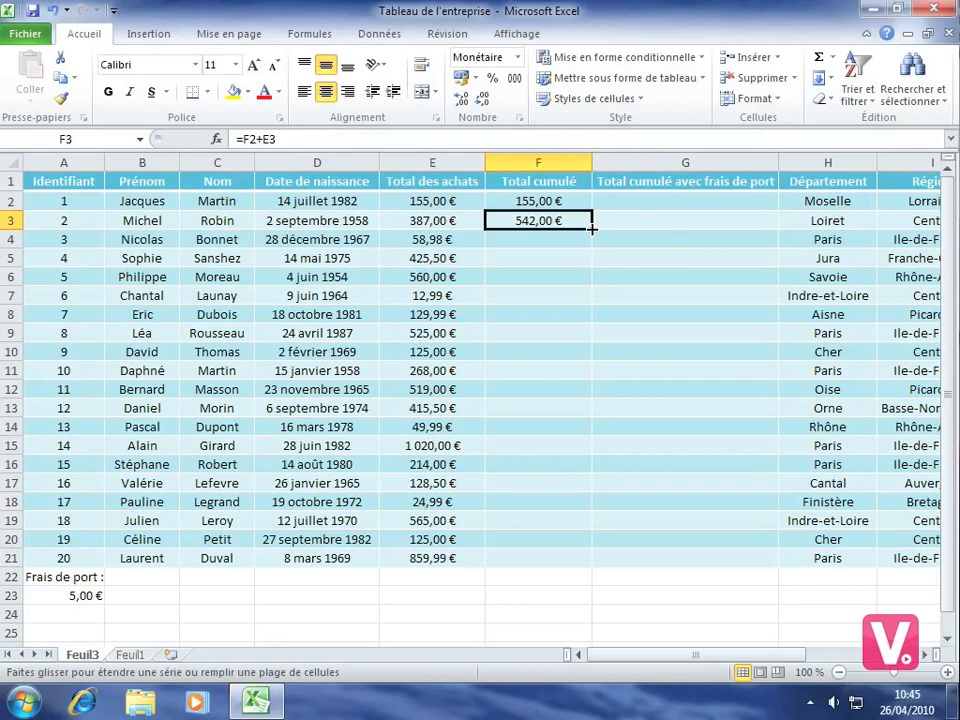
pyautogui.moveTo(591, 229); pyautogui.dragTo(538, 570)
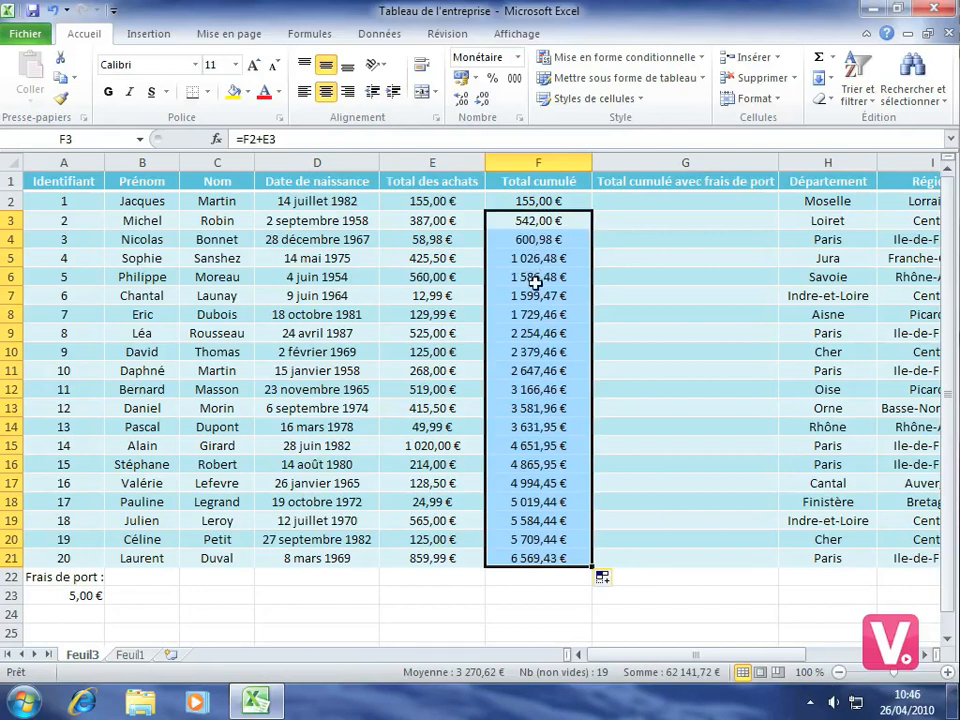
pyautogui.click(540, 427)
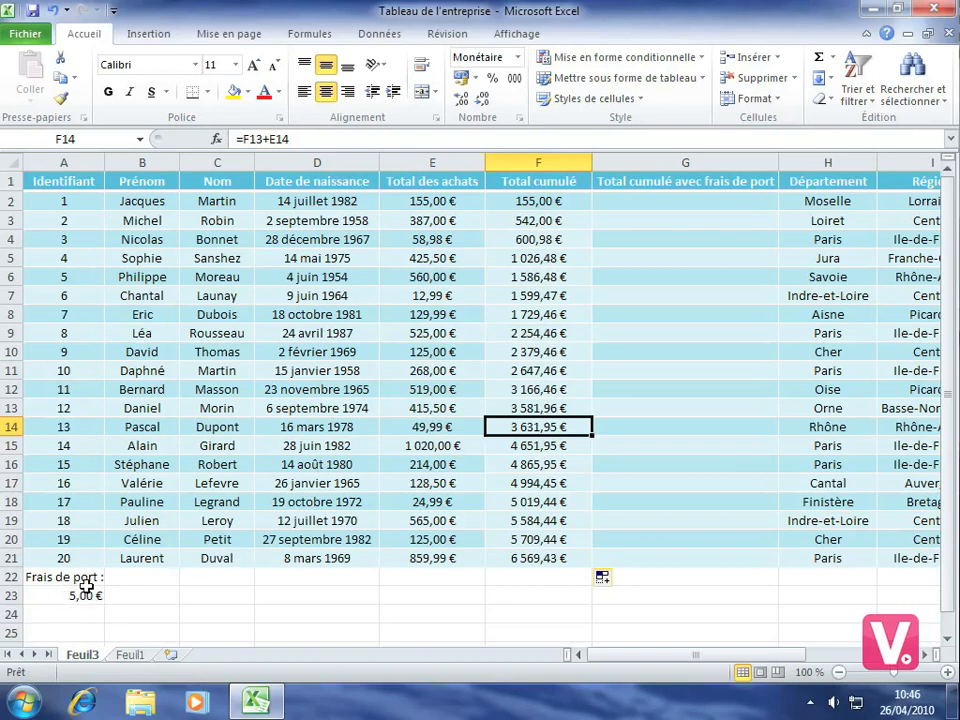
# - Enter the formula =F2+A23 in cell G2 to add the shipping cost to the cumulative total
pyautogui.click(630, 200)
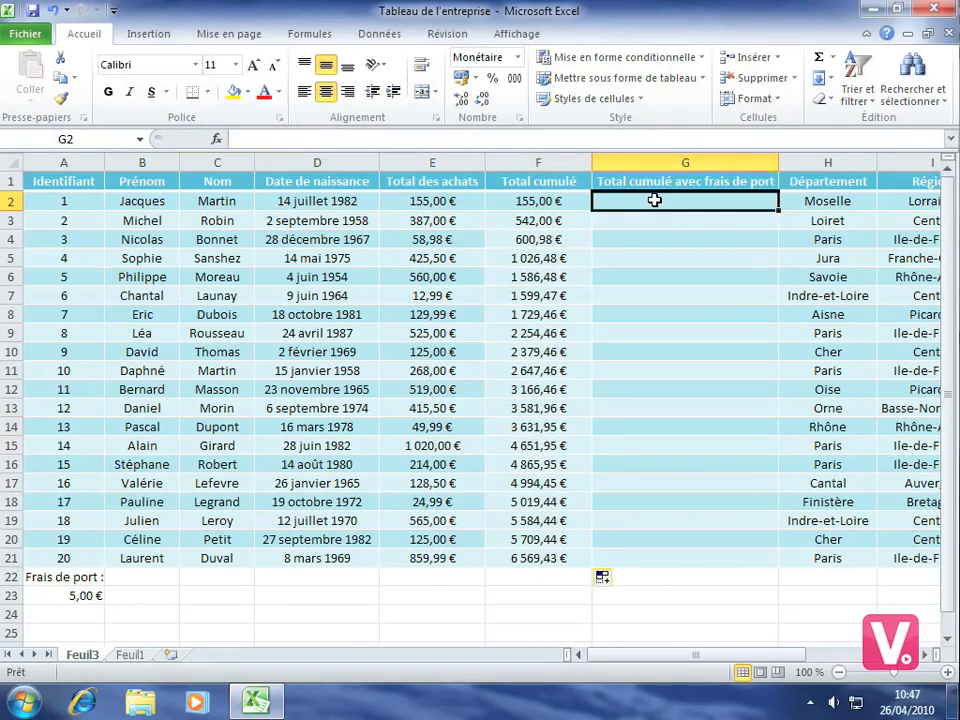
pyautogui.write('=')
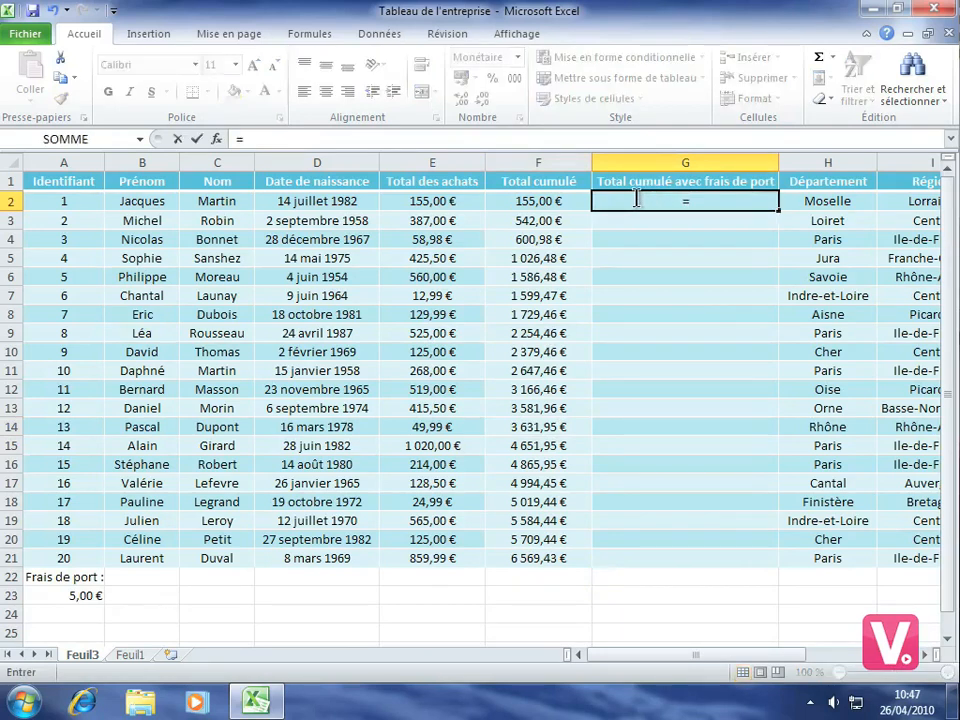
pyautogui.click(534, 201)
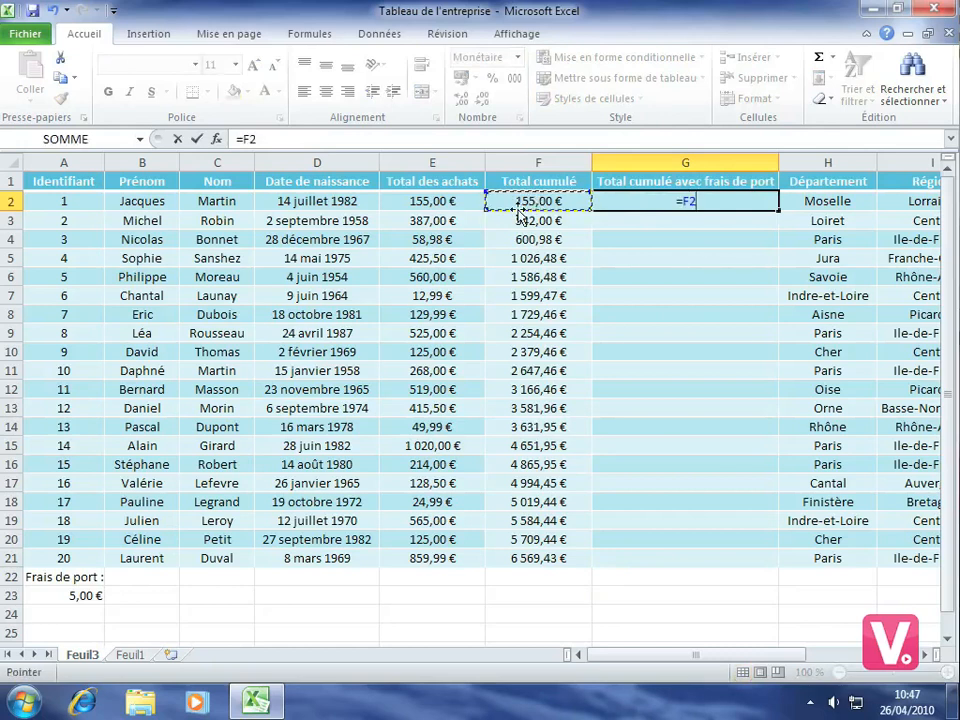
pyautogui.write('+')
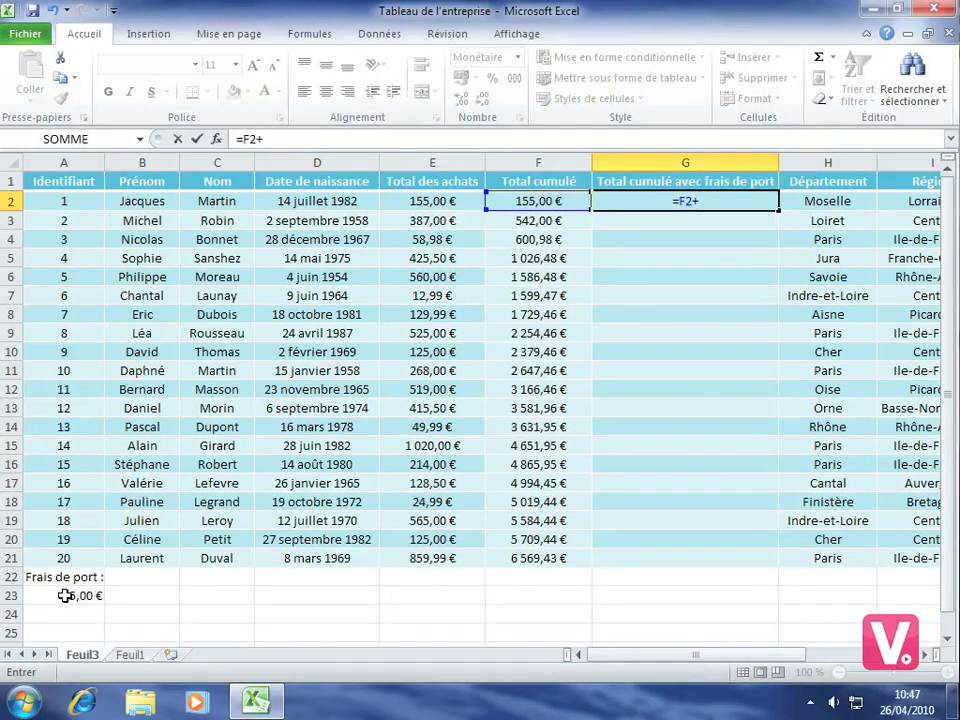
pyautogui.click(59, 595)
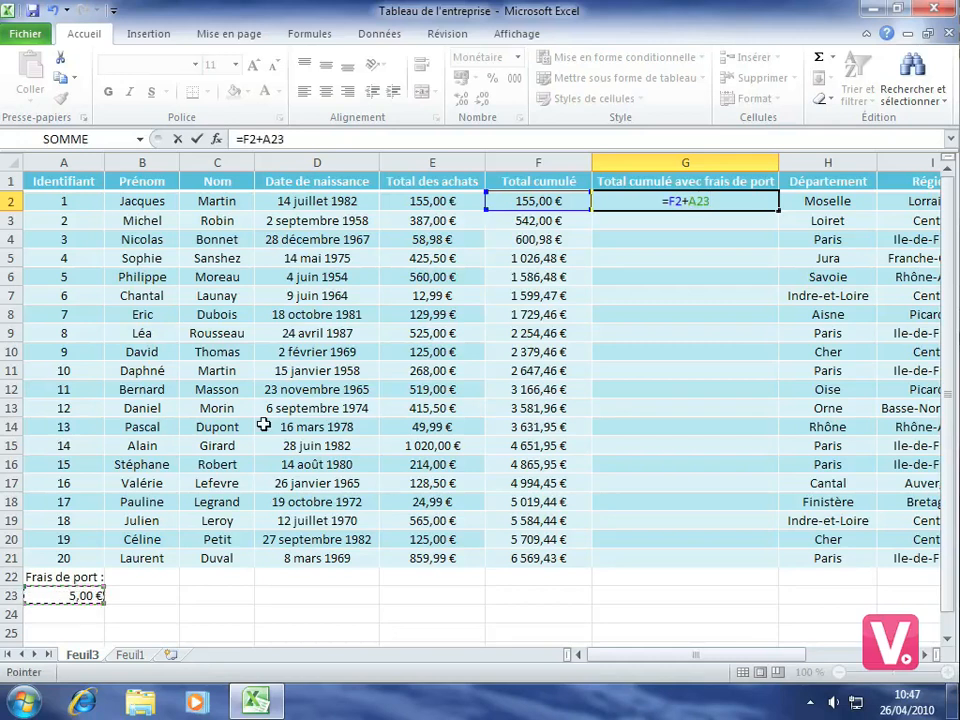
pyautogui.press('Return')
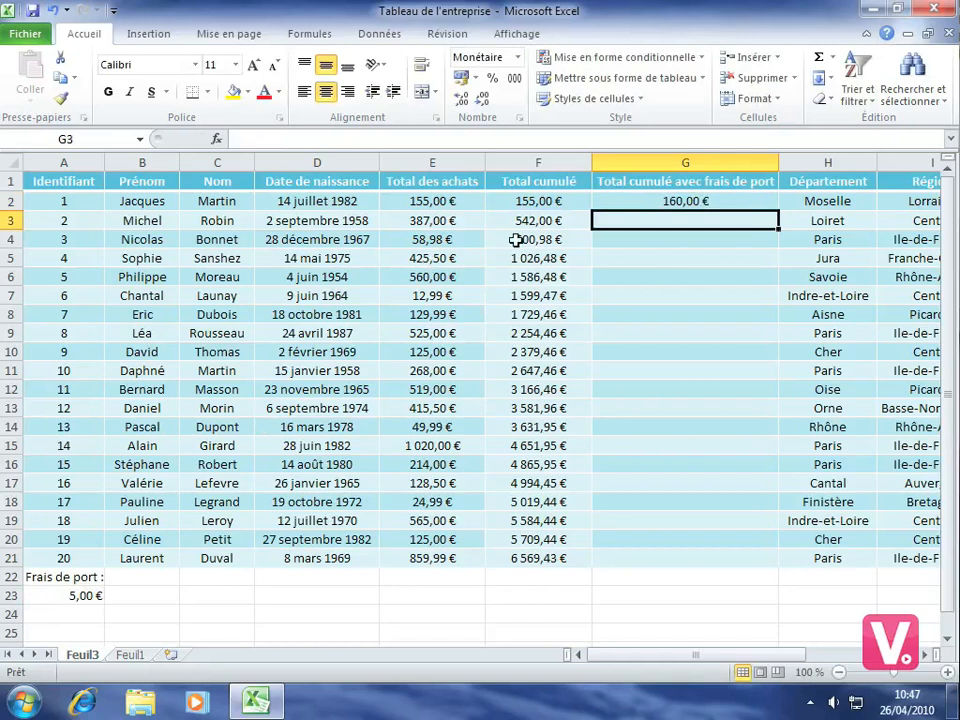
# - Try filling the G2 formula down to G6 with its relative shipping-cost reference, and compare the formulas in G2 and G3
pyautogui.click(653, 202)
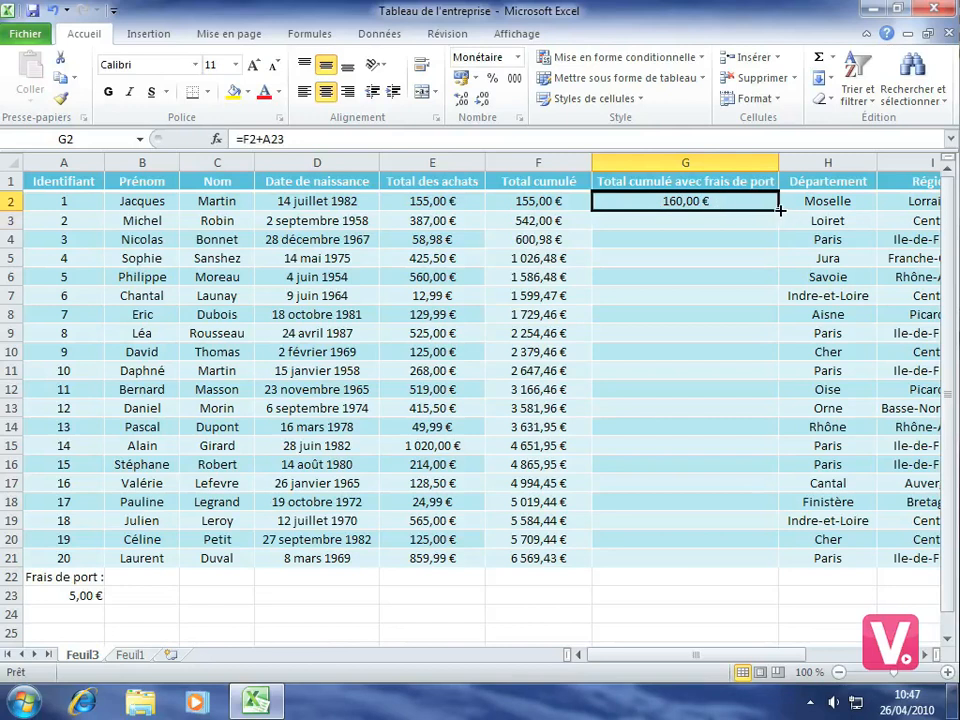
pyautogui.moveTo(778, 210); pyautogui.dragTo(770, 279)
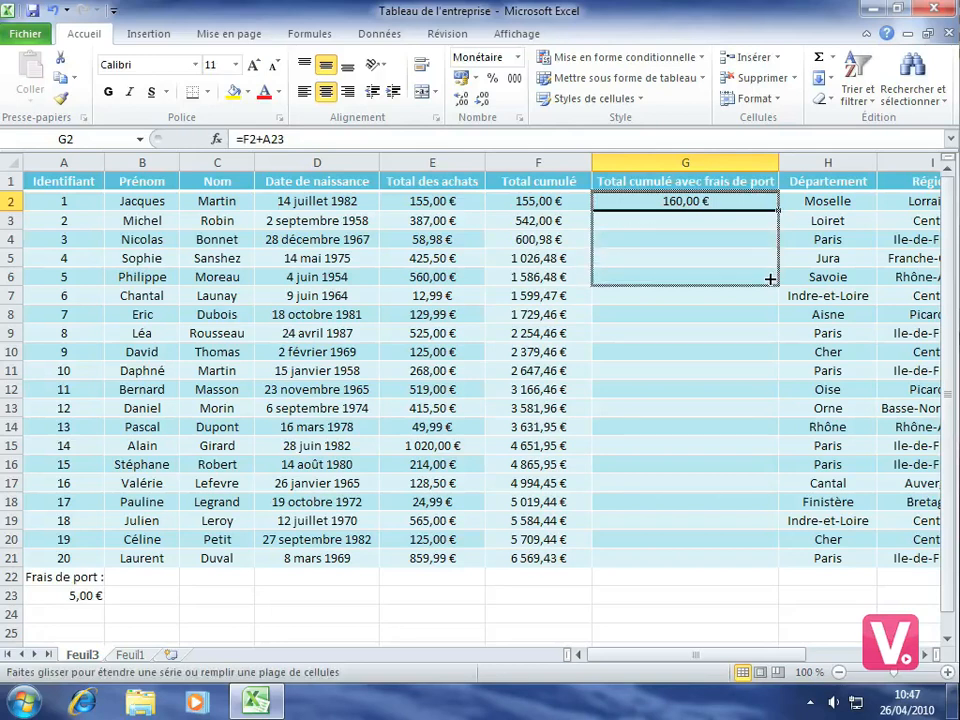
pyautogui.moveTo(770, 279); pyautogui.dragTo(768, 278)
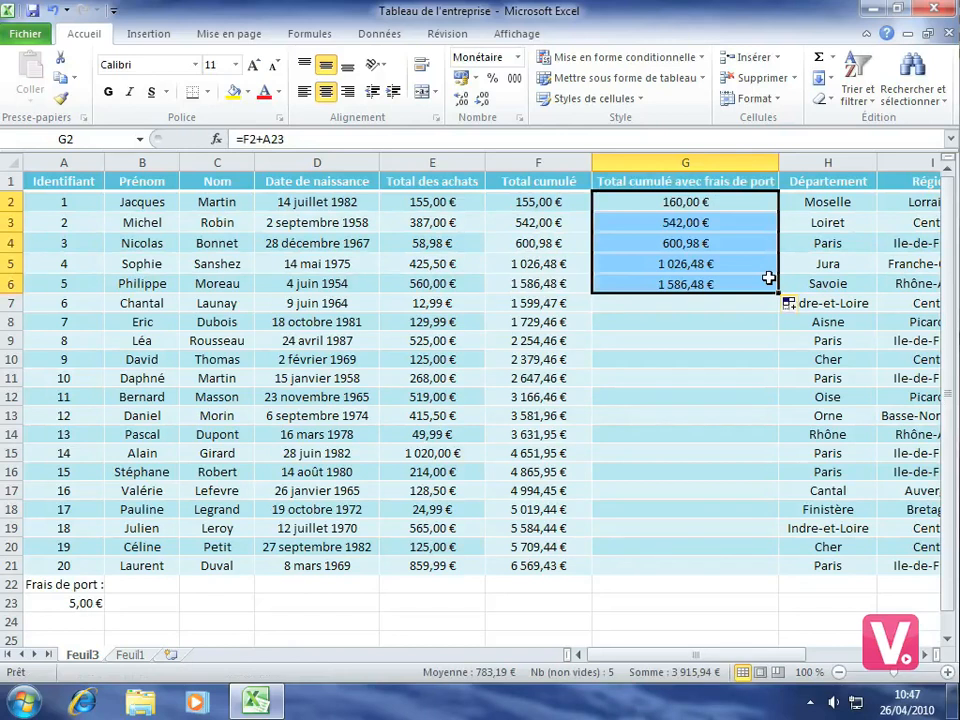
pyautogui.click(675, 223)
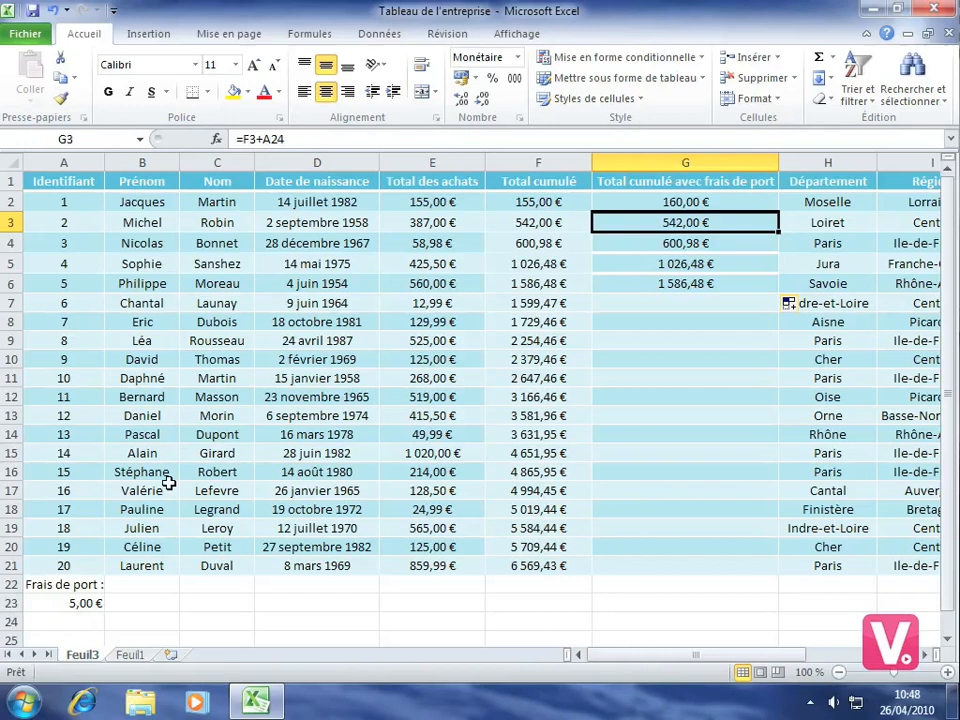
pyautogui.click(639, 202)
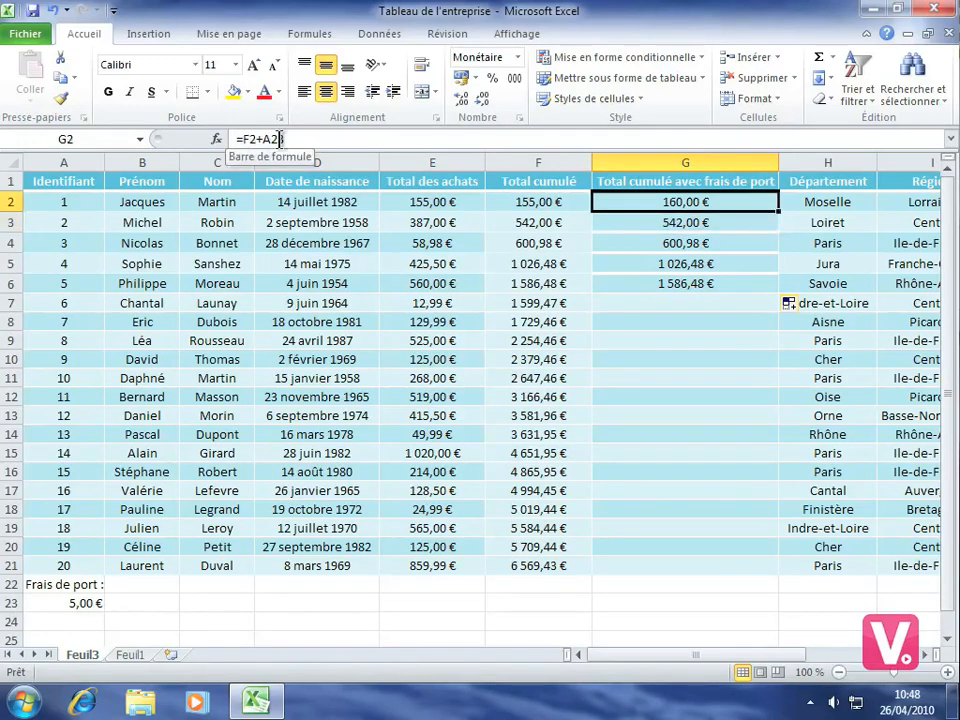
pyautogui.click(662, 223)
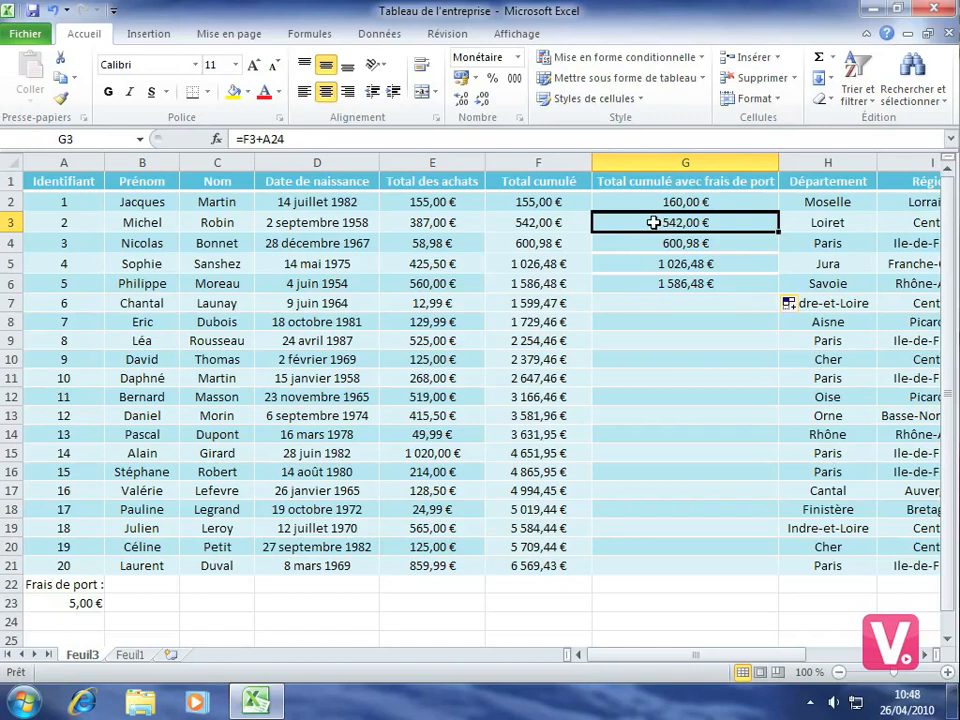
# - Lock the row of the shipping-cost reference in G2 so that the formula reads =F2+A$23
pyautogui.click(648, 202)
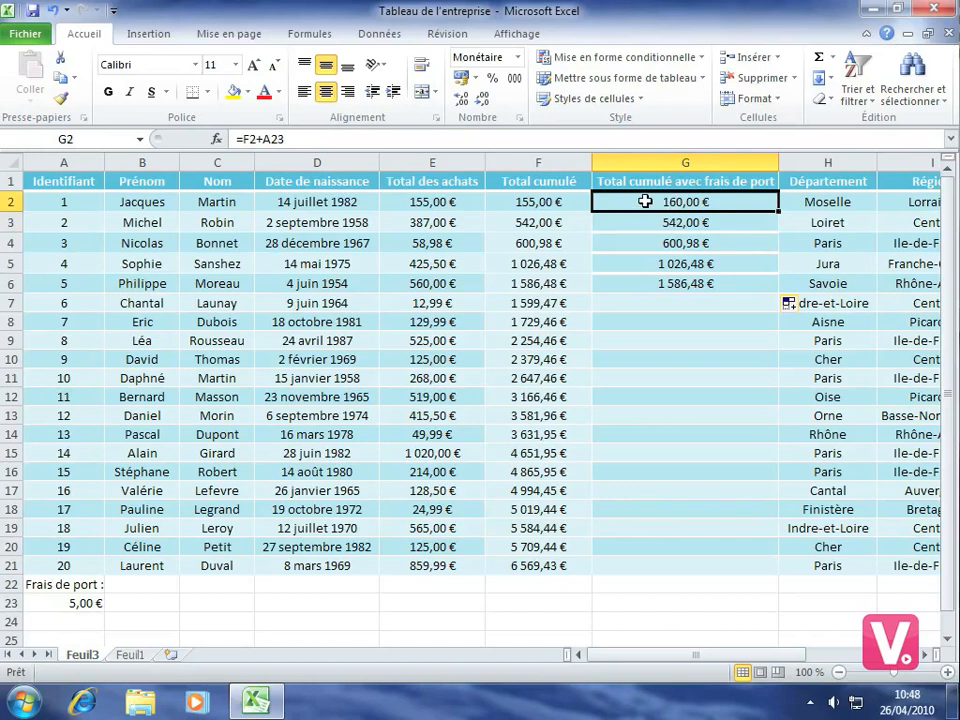
pyautogui.click(272, 139)
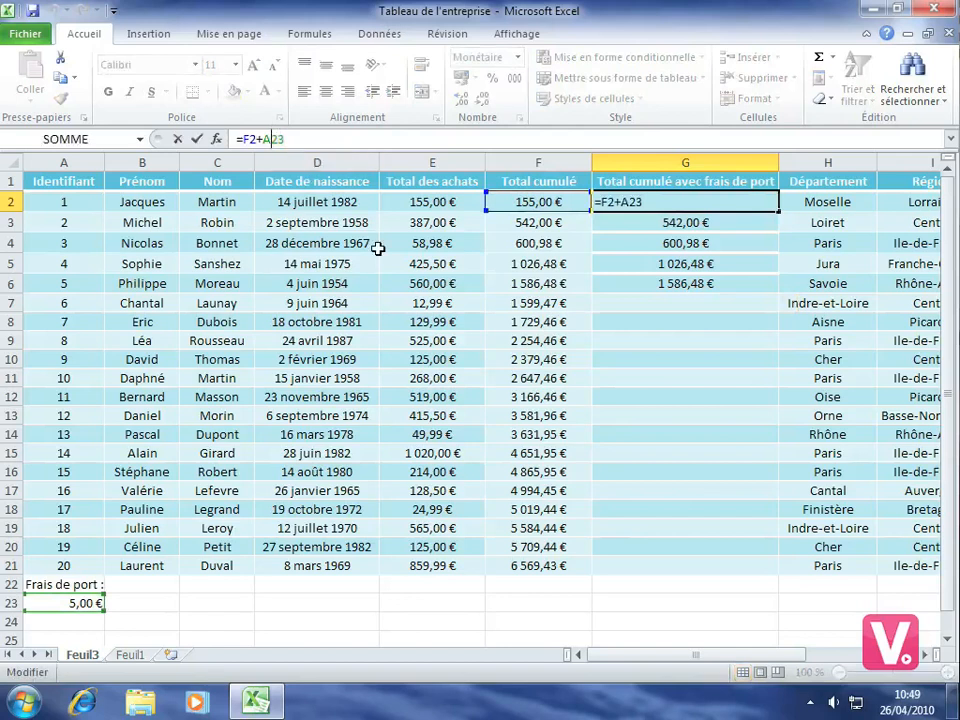
pyautogui.write('$')
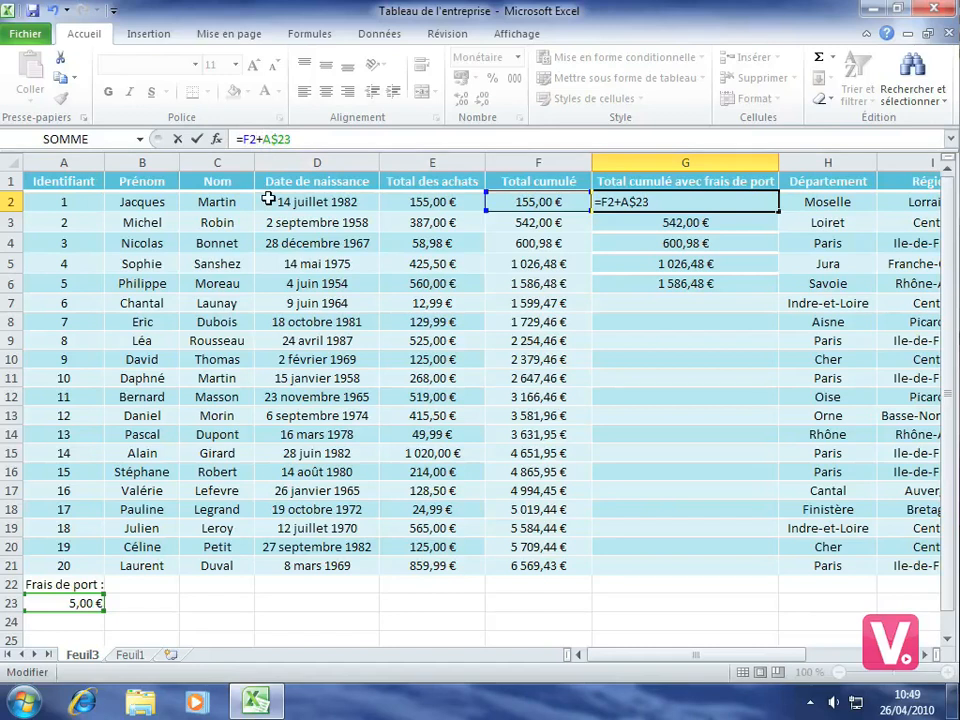
pyautogui.press('Return')
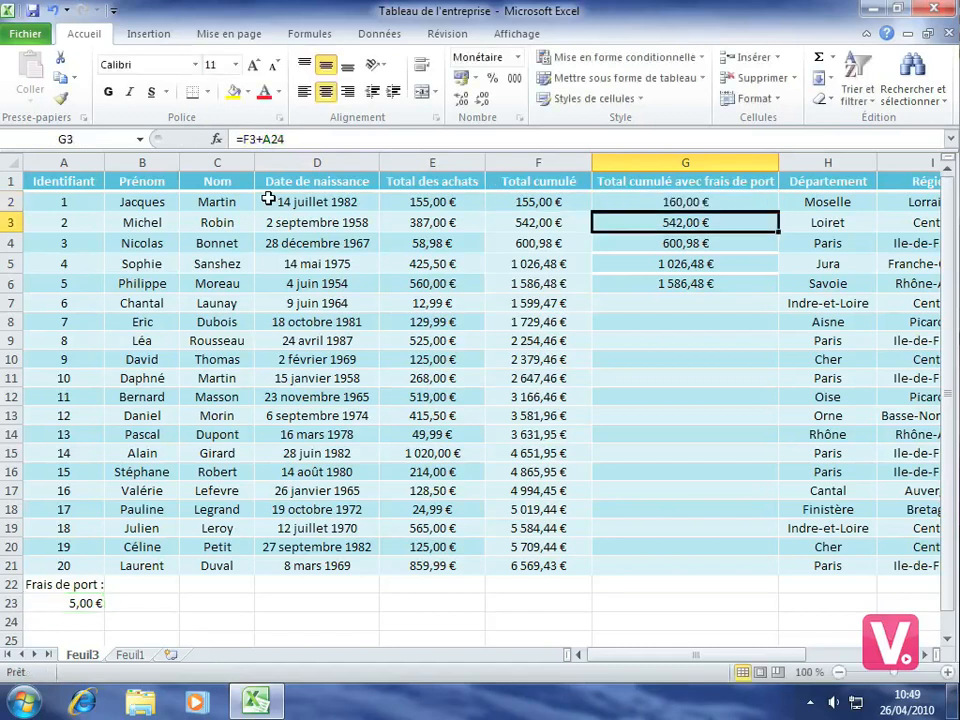
# - Fill the G2 formula down through G21 in the Total cumulé avec frais de port column
pyautogui.click(707, 202)
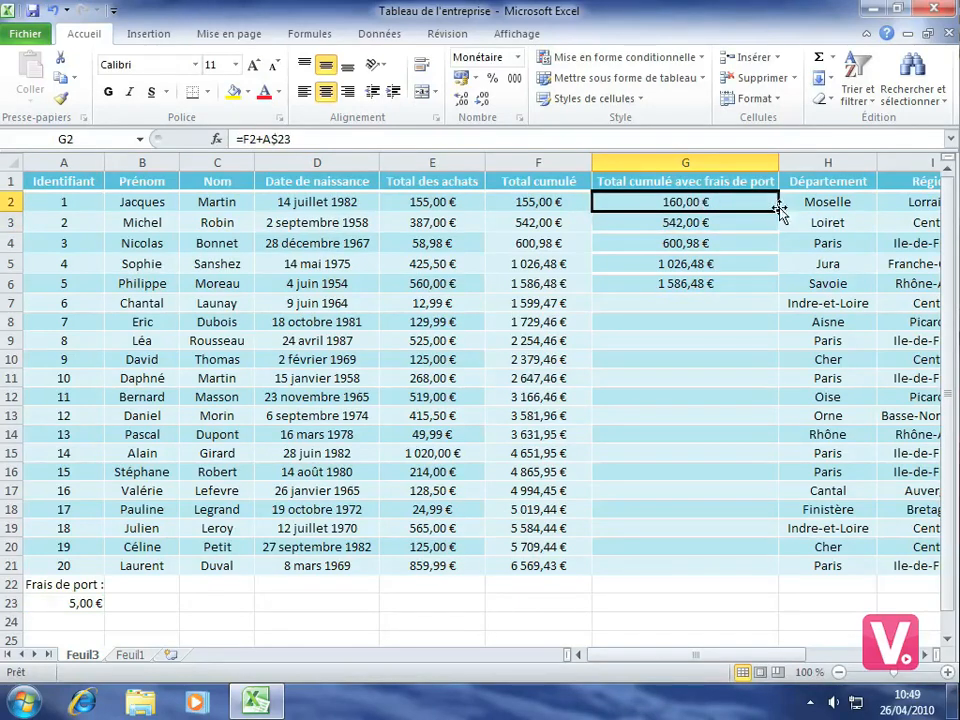
pyautogui.moveTo(779, 210); pyautogui.dragTo(741, 574)
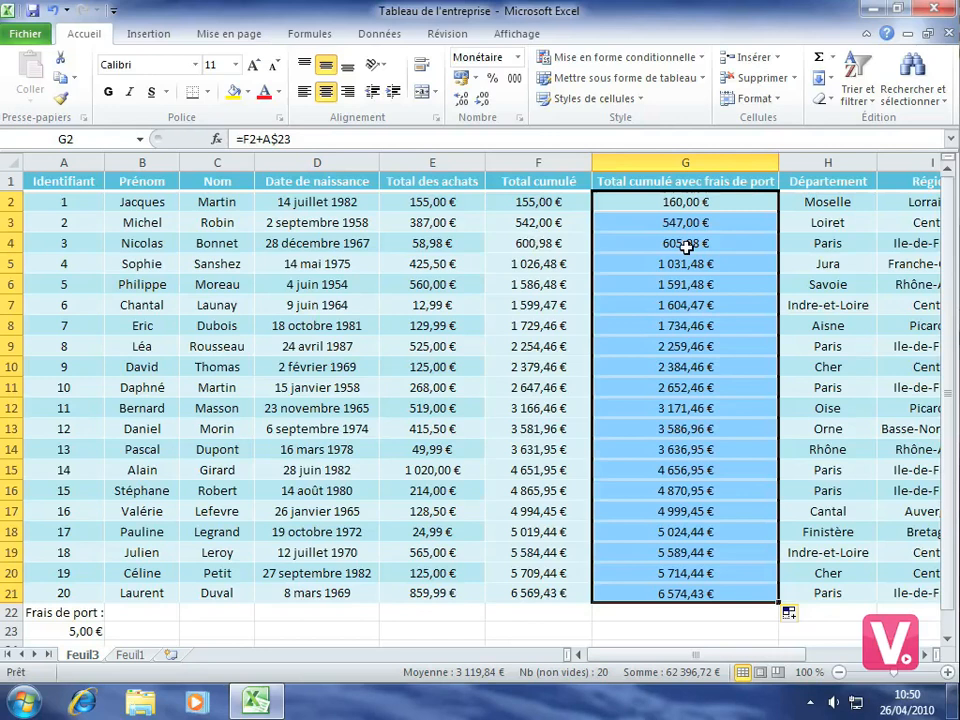
pyautogui.click(450, 363)
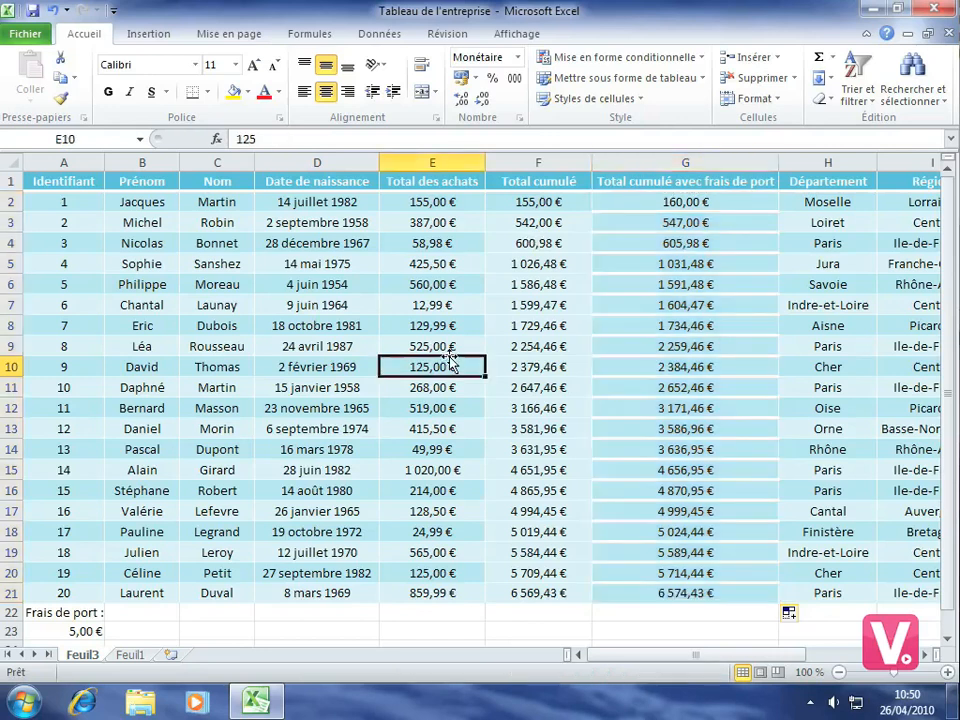